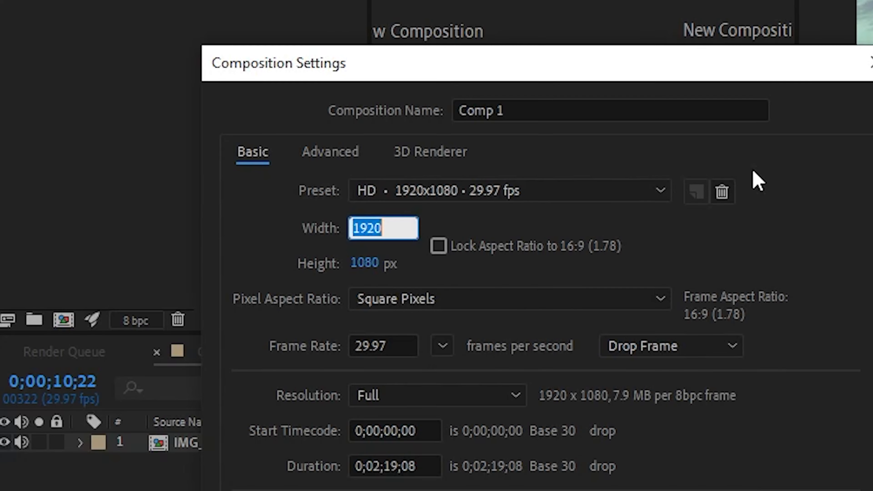
# Set Comp 1's size to 480 x 270 px in its composition settings
pyautogui.write('480')
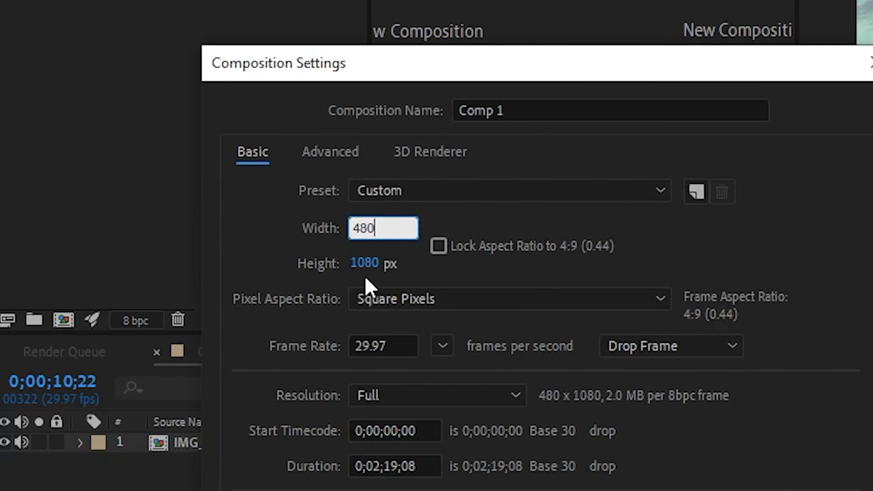
pyautogui.click(360, 265)
pyautogui.write('270')
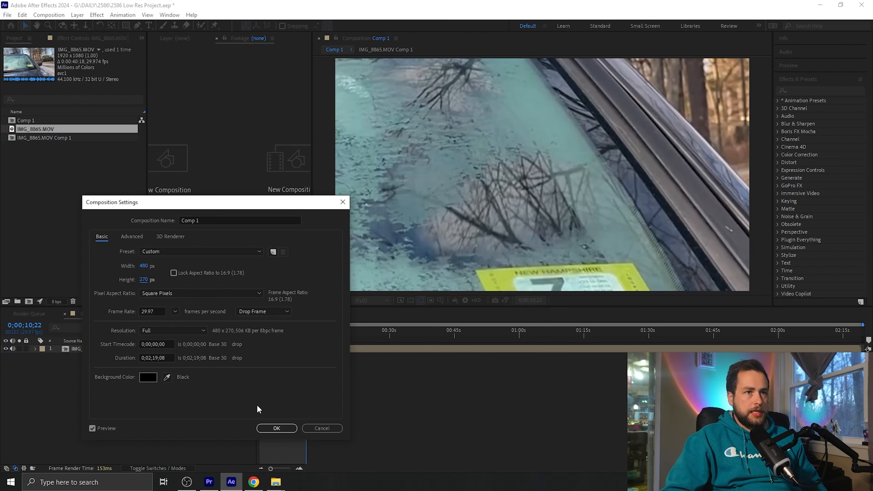
pyautogui.click(290, 429)
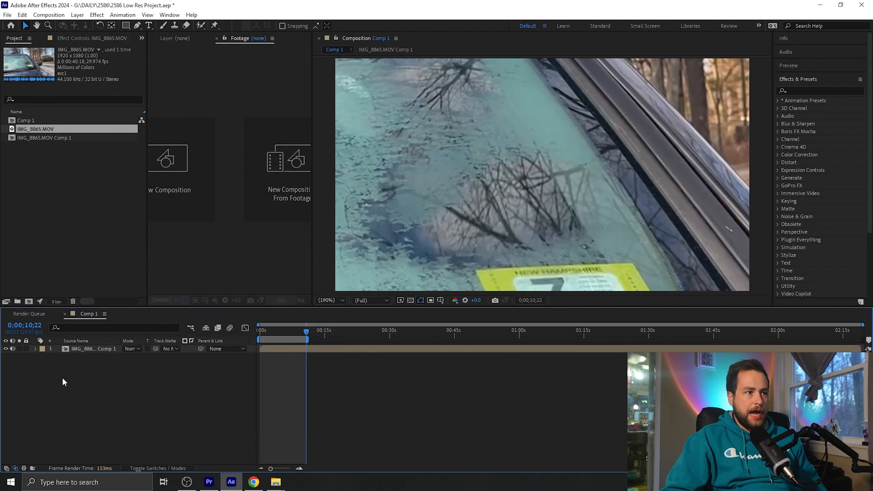
# Scale the nested IMG_8865.MOV Comp 1 layer to 25% so it fits the frame
pyautogui.click(87, 349)
pyautogui.press('s')
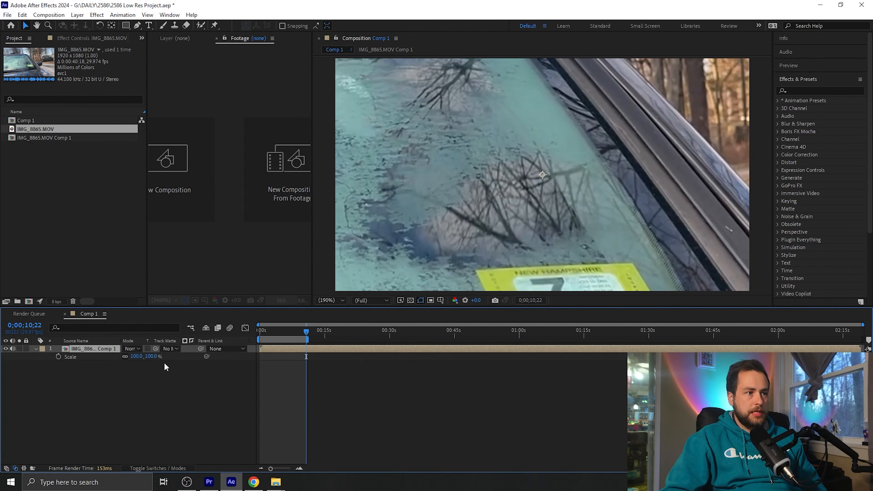
pyautogui.moveTo(148, 356); pyautogui.dragTo(122, 356)
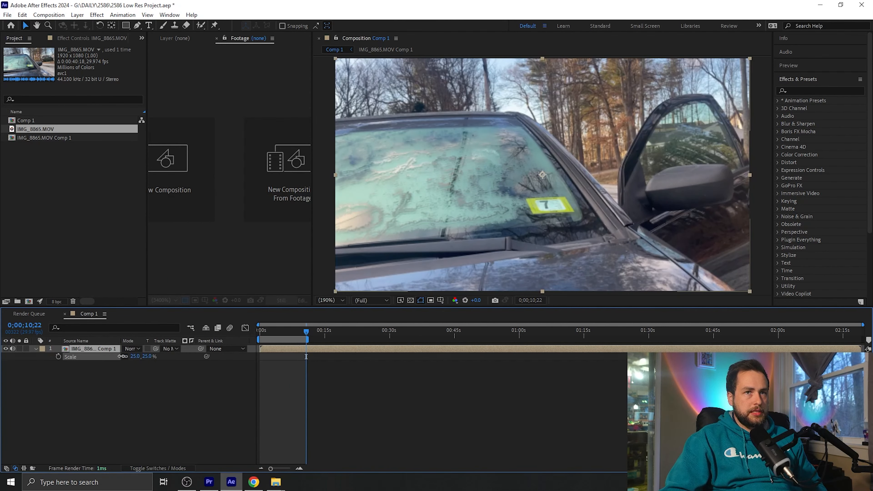
pyautogui.click(105, 413)
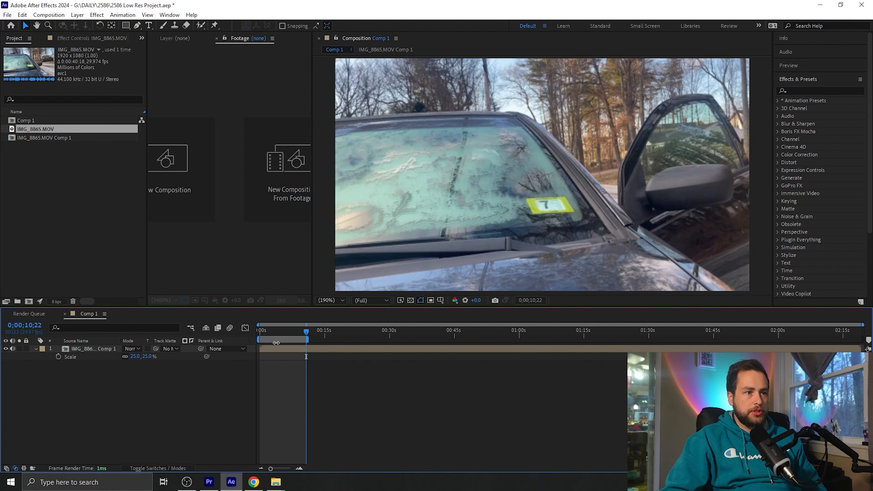
# Move the current time to about 0;00;04;13 and add an adjustment layer above the footage
pyautogui.click(279, 331)
pyautogui.click(48, 14)
pyautogui.moveTo(140, 27)
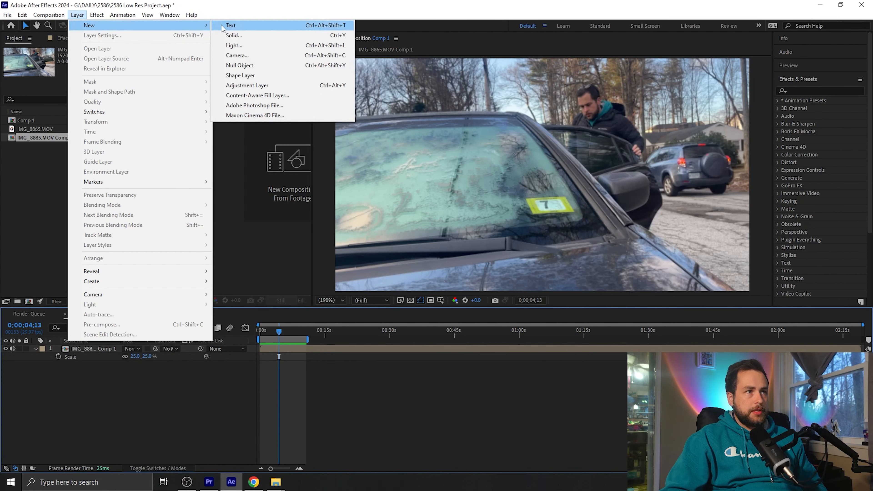
pyautogui.click(261, 86)
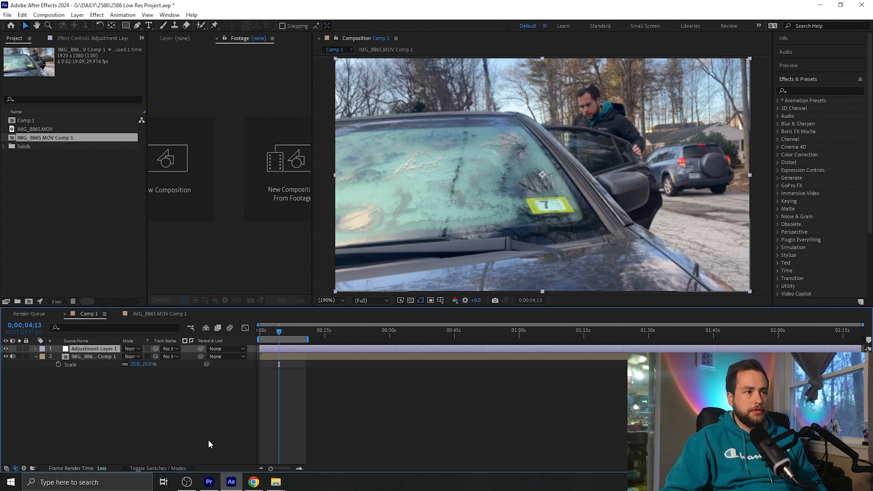
pyautogui.click(151, 403)
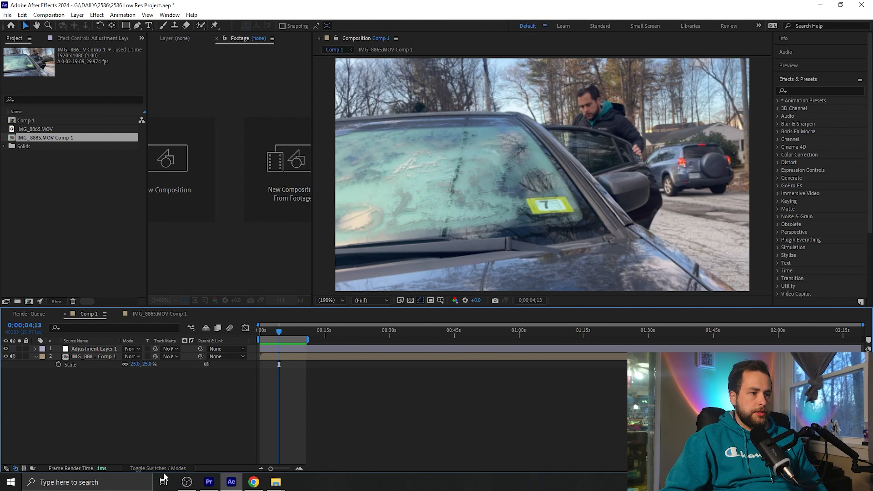
# Show the layer switches and set the quality of the adjustment and footage layers to Draft
pyautogui.click(156, 468)
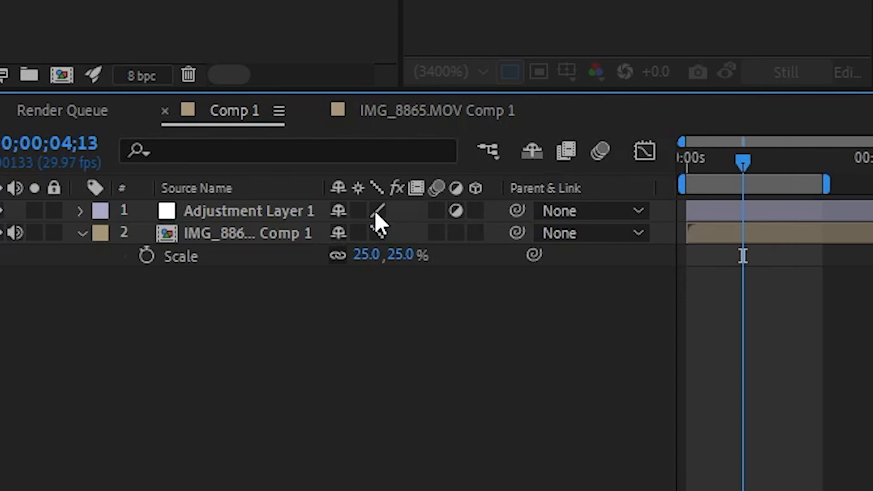
pyautogui.click(376, 212)
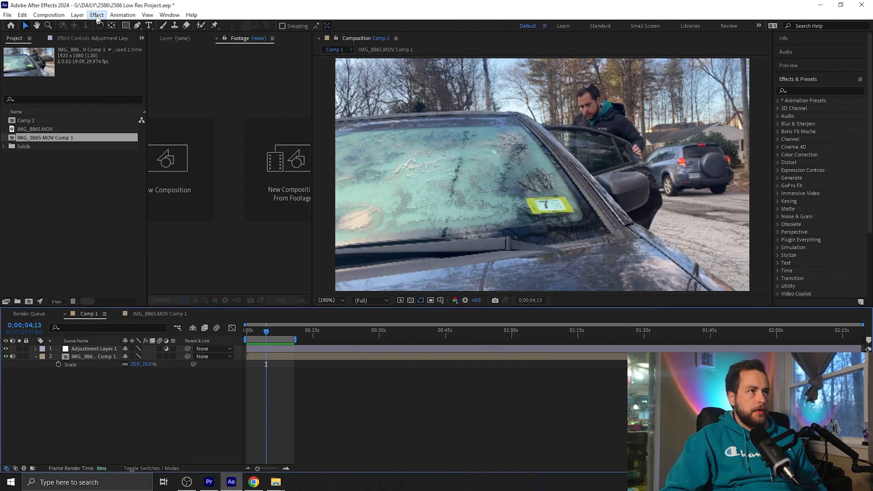
# Search the effects for "cc blo" and apply CC Block Load to the adjustment layer
pyautogui.click(97, 15)
pyautogui.click(96, 16)
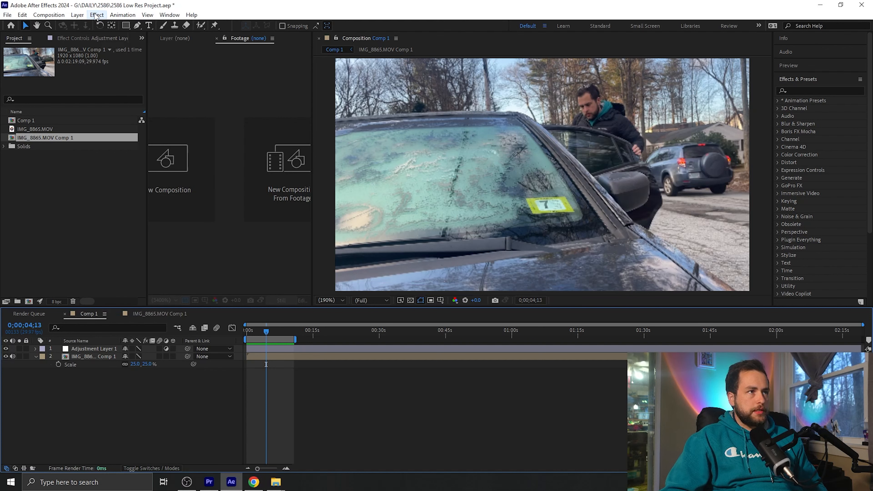
pyautogui.click(831, 89)
pyautogui.write('ccblo')
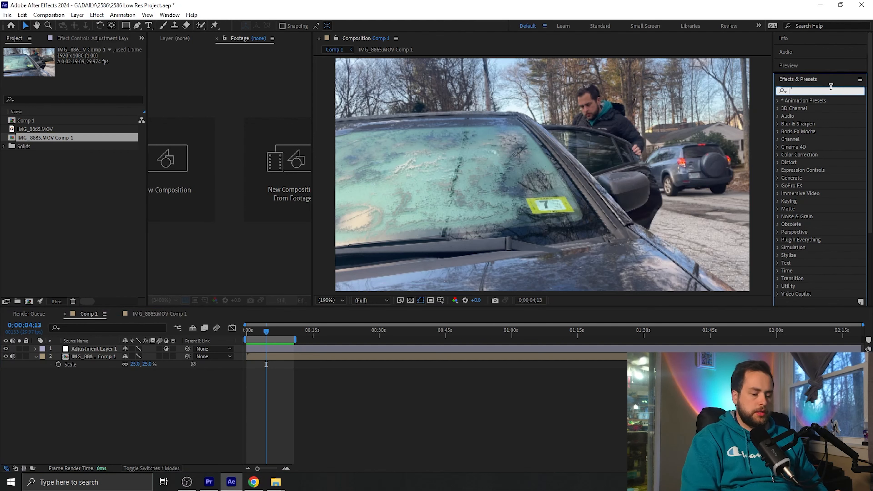
pyautogui.write(' blo')
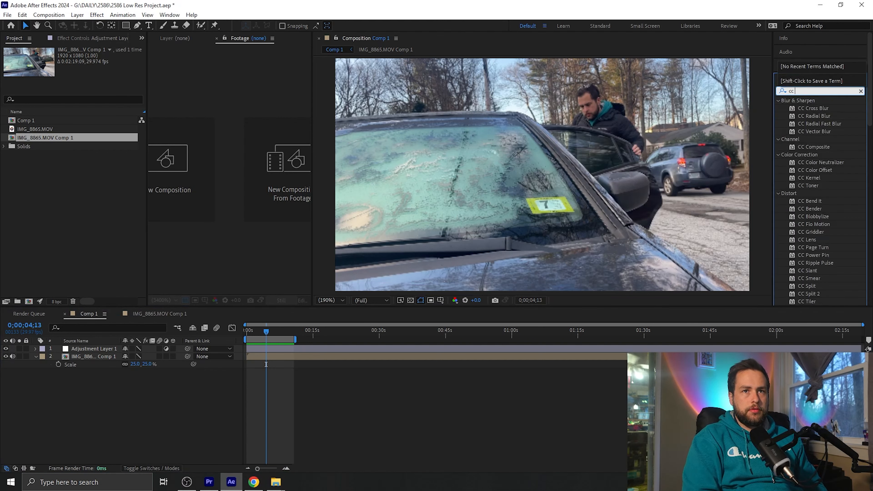
pyautogui.moveTo(814, 124); pyautogui.dragTo(87, 350)
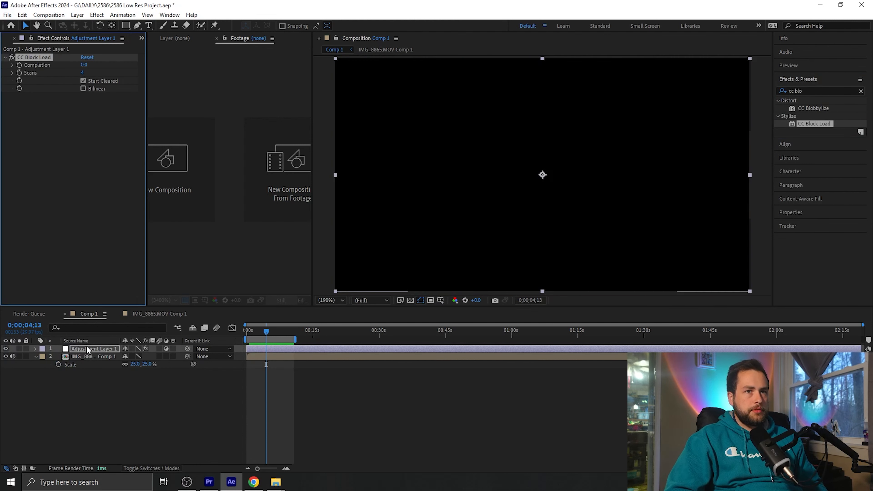
# Turn off Start Cleared in CC Block Load and reduce Scans to 1
pyautogui.click(82, 81)
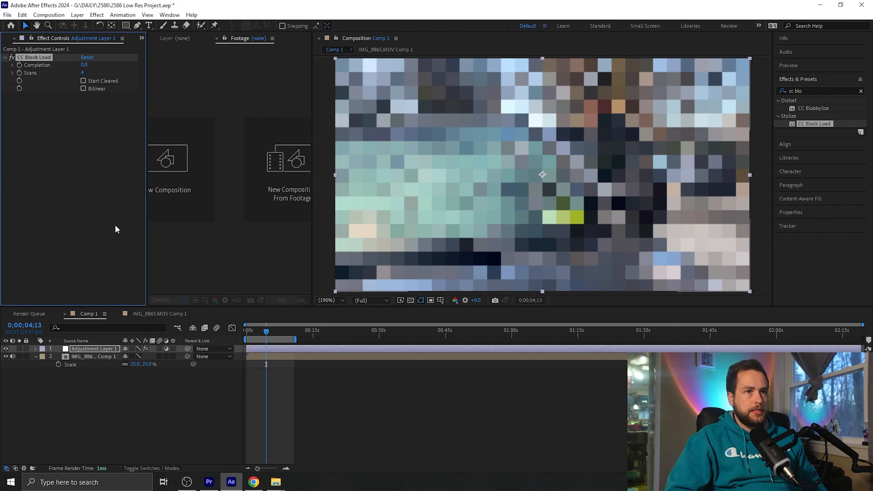
pyautogui.click(82, 73)
pyautogui.write('3')
pyautogui.press('Return')
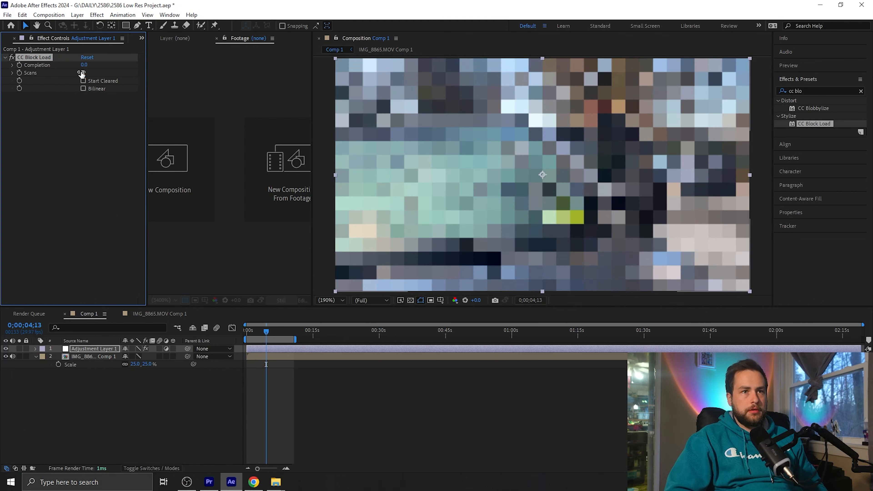
pyautogui.click(82, 73)
pyautogui.write('2')
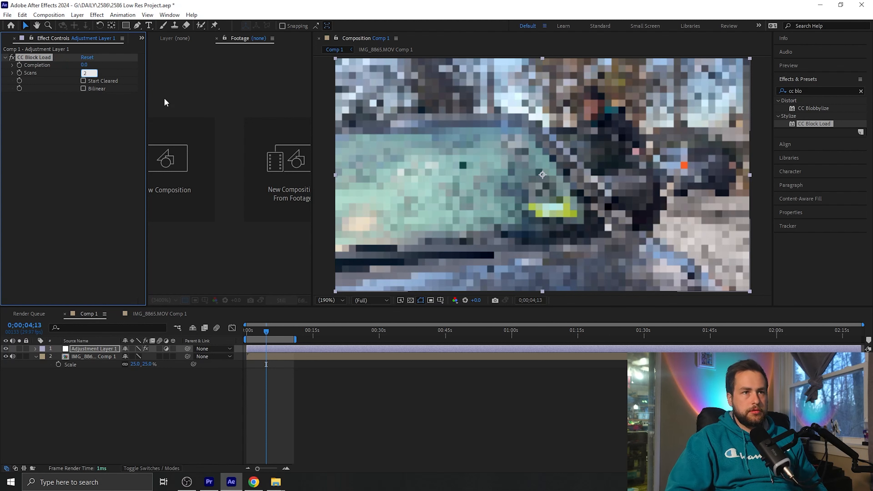
pyautogui.press('Return')
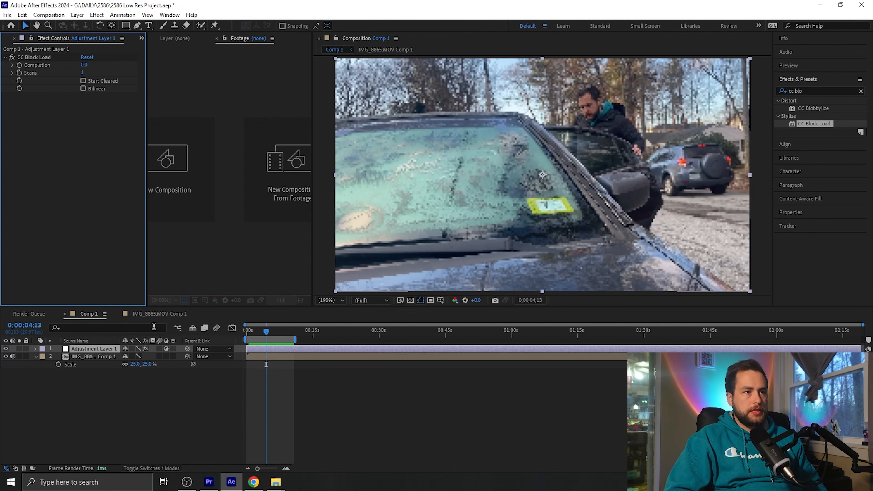
pyautogui.click(174, 397)
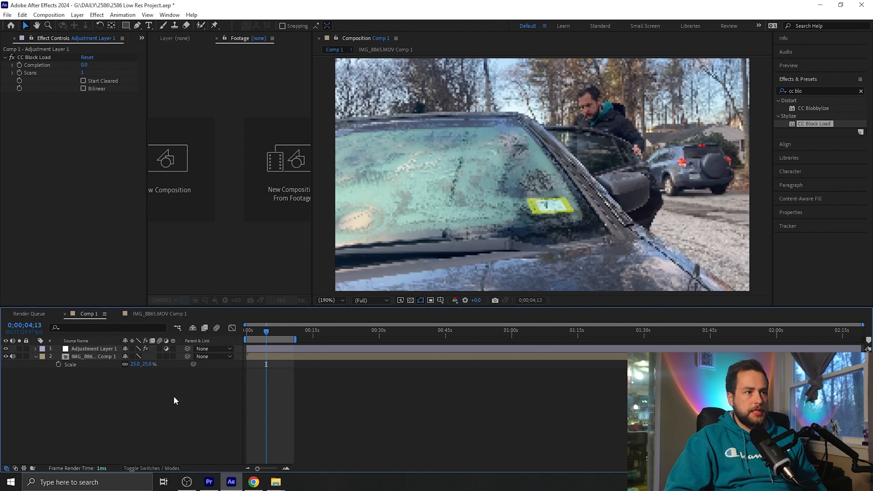
# Search the effects for "Cart" and apply the Cartoon effect to the adjustment layer
pyautogui.hotkey('ctrl', '5')
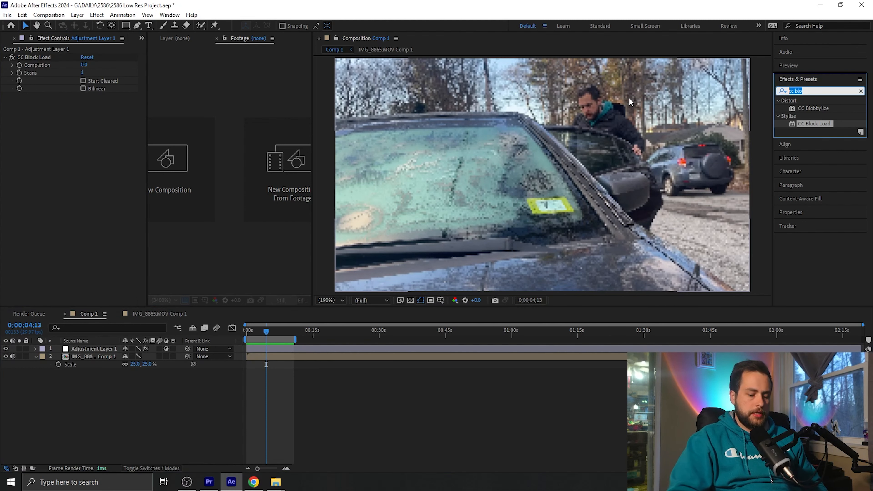
pyautogui.write('Cart')
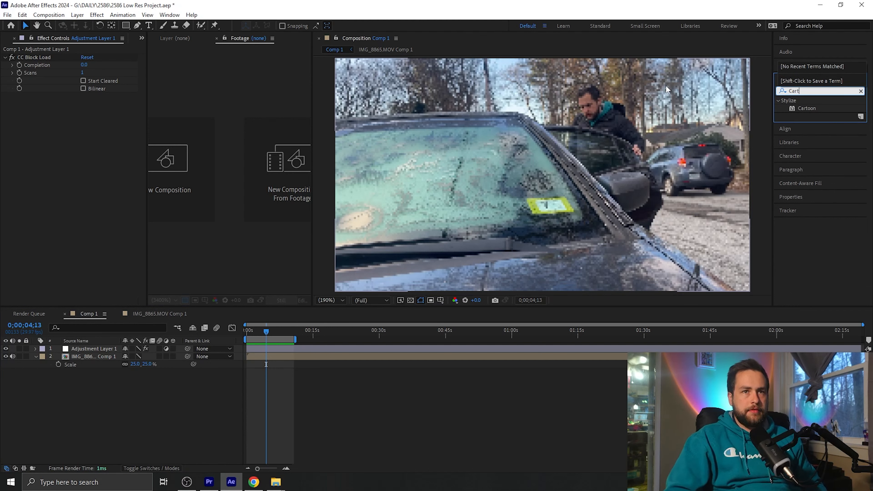
pyautogui.moveTo(802, 109); pyautogui.dragTo(78, 345)
pyautogui.click(100, 400)
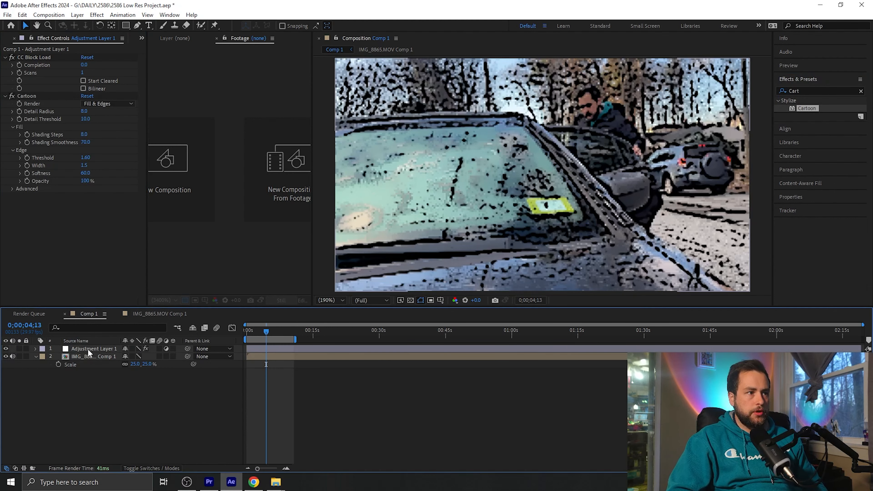
# Set the Cartoon effect's Render option to Fill and compare the image with the effect off and on
pyautogui.click(87, 349)
pyautogui.click(58, 212)
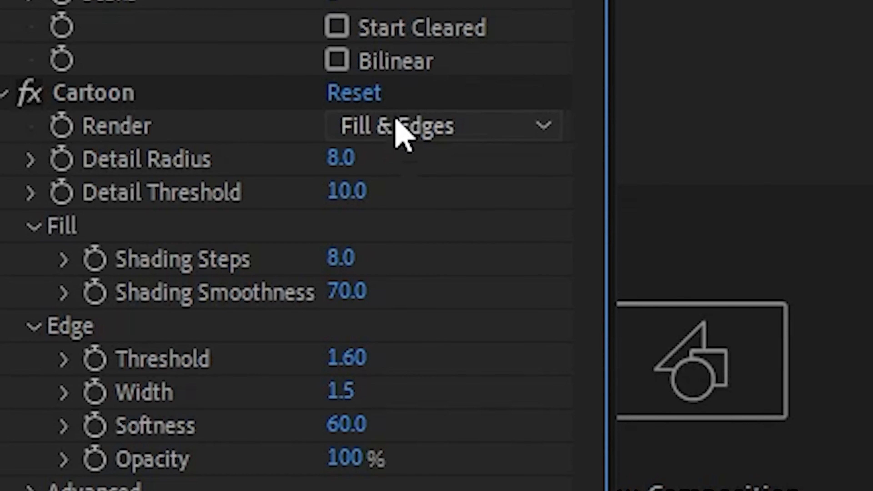
pyautogui.click(396, 119)
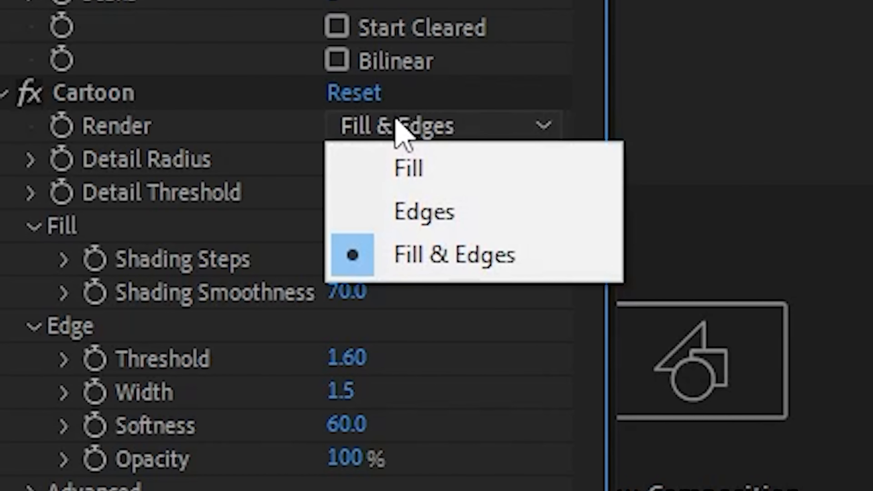
pyautogui.click(406, 165)
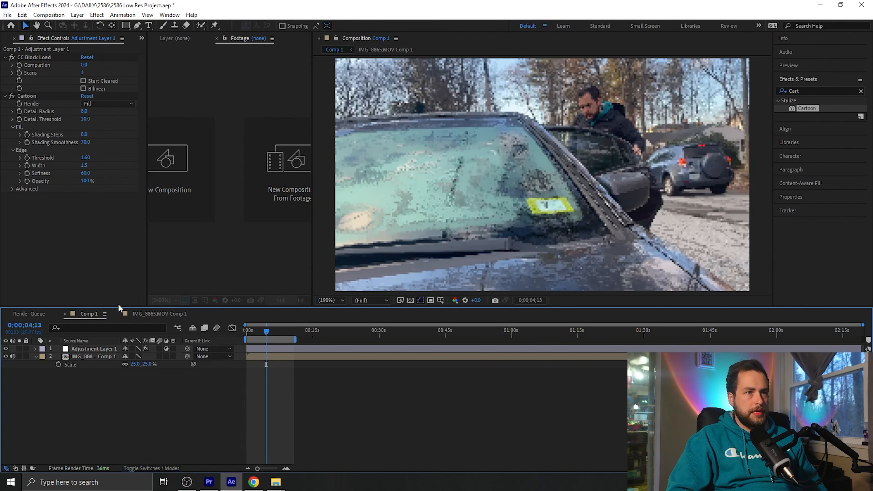
pyautogui.click(11, 97)
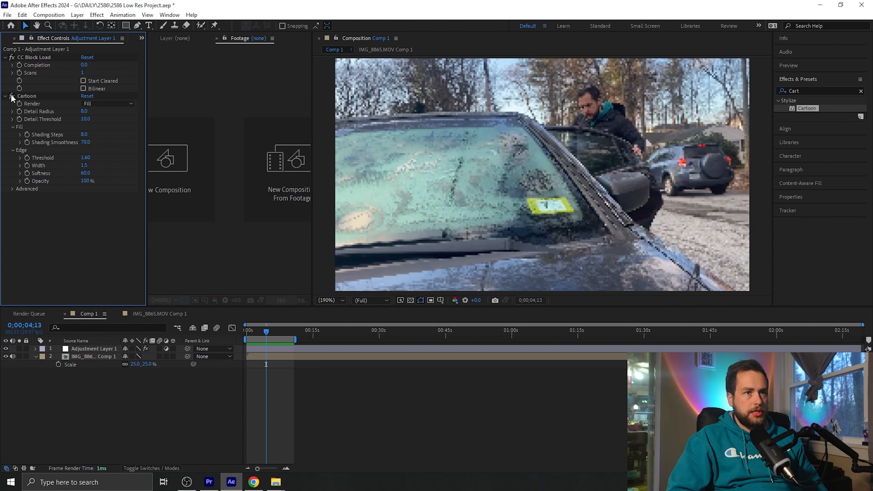
pyautogui.click(149, 436)
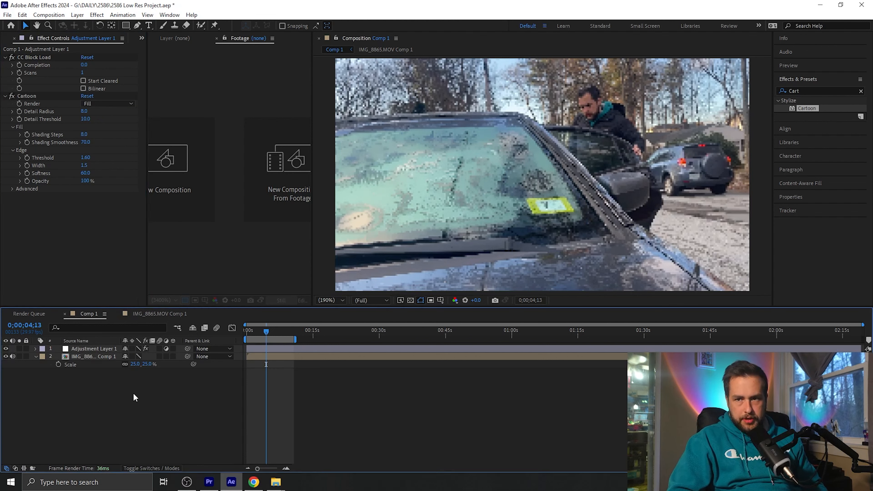
# Set the Cartoon effect's Detail Radius and Detail Threshold to 0
pyautogui.click(84, 111)
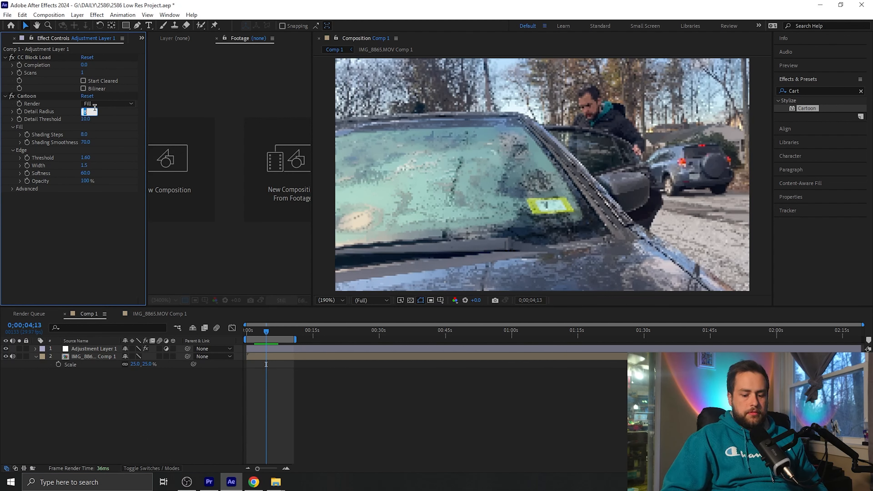
pyautogui.write('0')
pyautogui.press('Tab')
pyautogui.write('0')
pyautogui.press('Return')
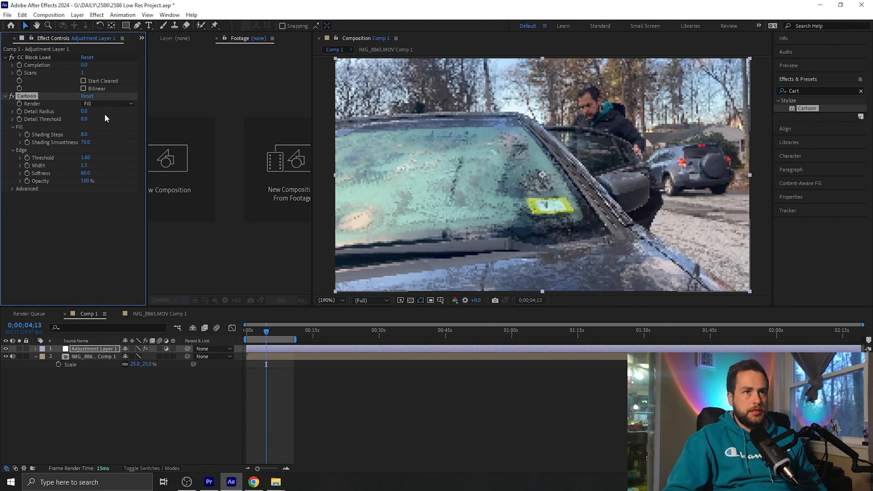
pyautogui.click(106, 217)
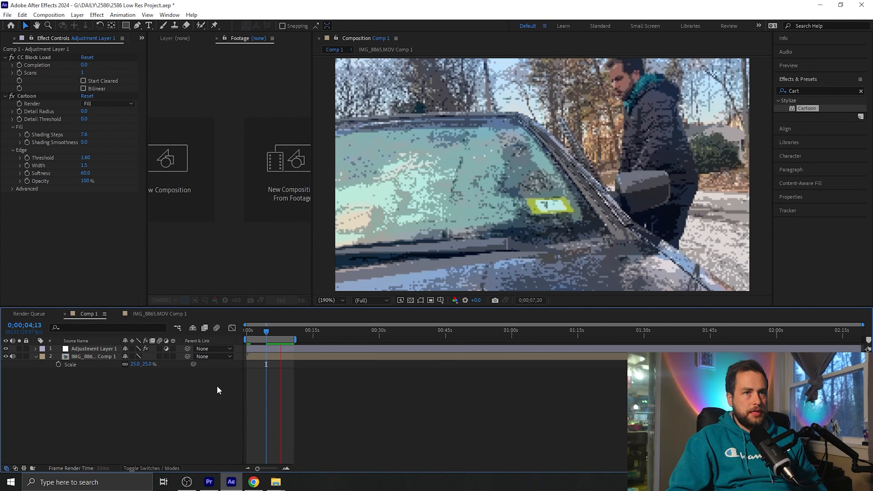
# Return to the start of the composition and preview the pixelated footage
pyautogui.press('space')
pyautogui.moveTo(261, 332); pyautogui.dragTo(244, 333)
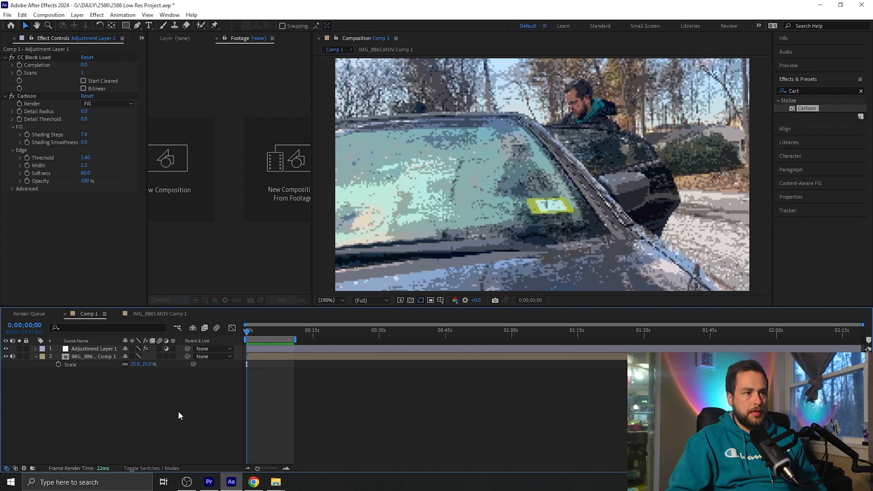
pyautogui.press('space')
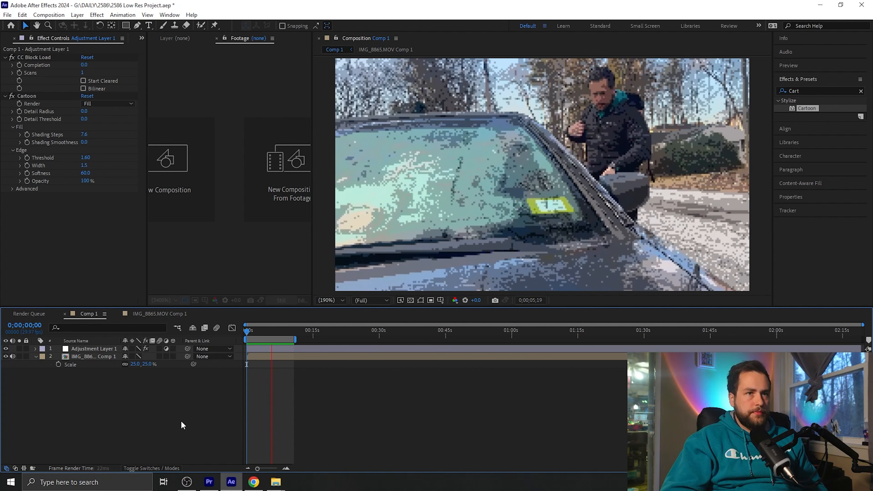
pyautogui.press('space')
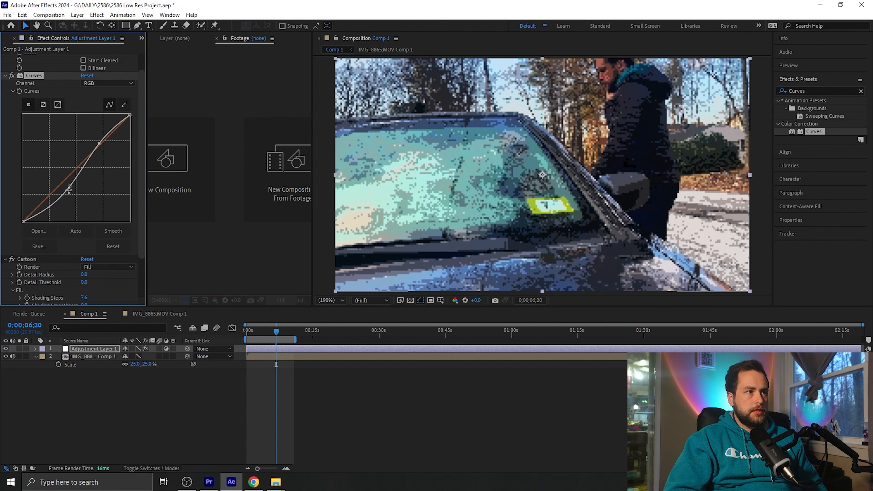
# Shape the adjustment layer's RGB curve into an S-curve with darker shadows and a slightly lowered white point
pyautogui.moveTo(69, 189); pyautogui.dragTo(70, 194)
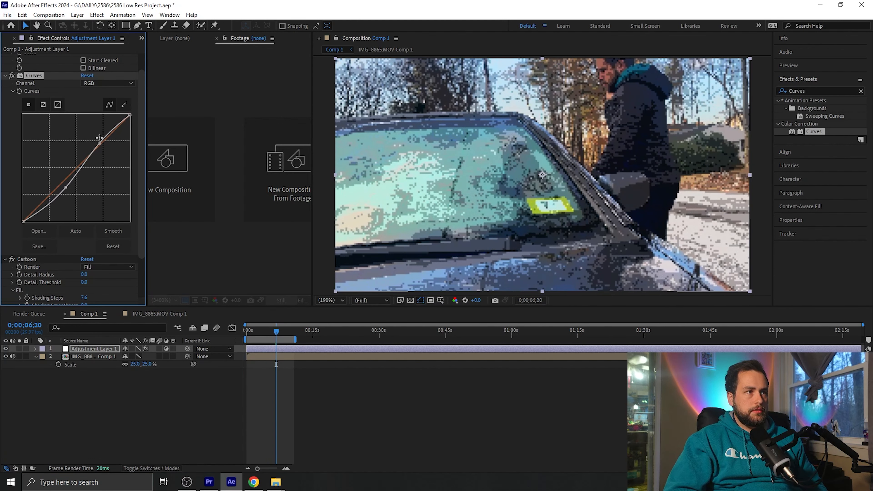
pyautogui.moveTo(128, 115); pyautogui.dragTo(127, 120)
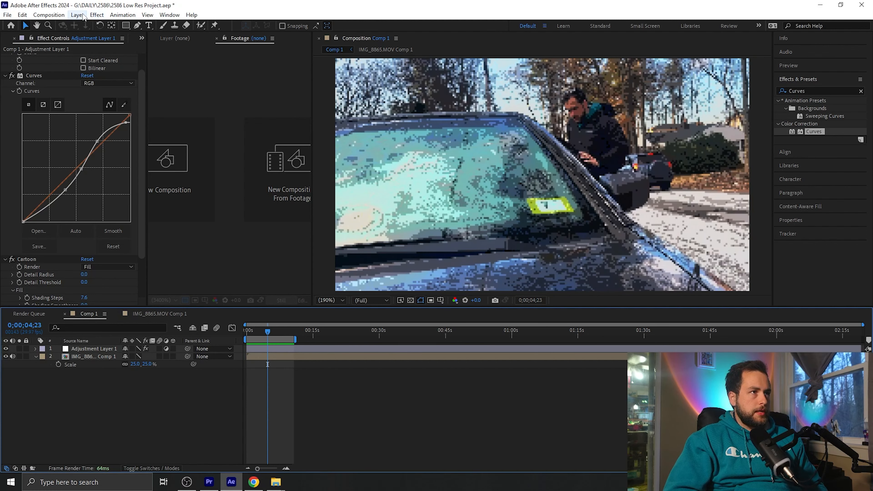
# Add a new adjustment layer above the existing one and apply the Posterize Time effect to it
pyautogui.click(97, 14)
pyautogui.moveTo(77, 14)
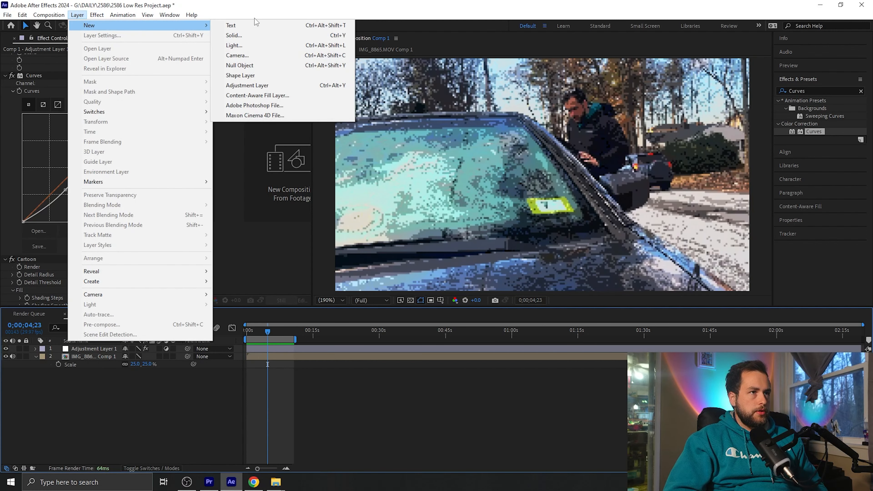
pyautogui.click(247, 85)
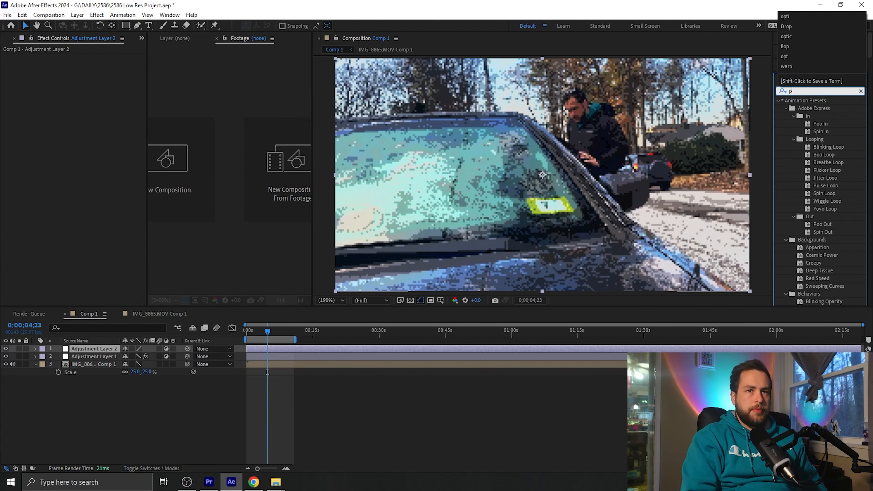
pyautogui.write('post')
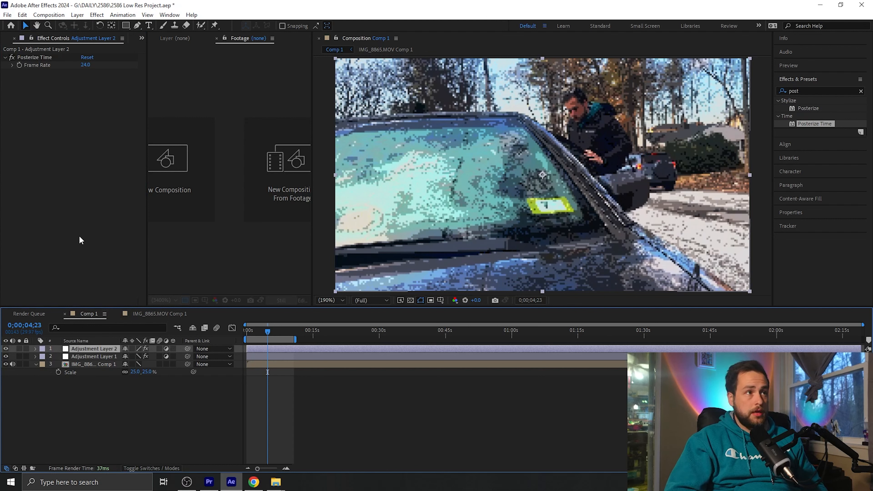
# Set the Posterize Time frame rate to 10
pyautogui.click(86, 65)
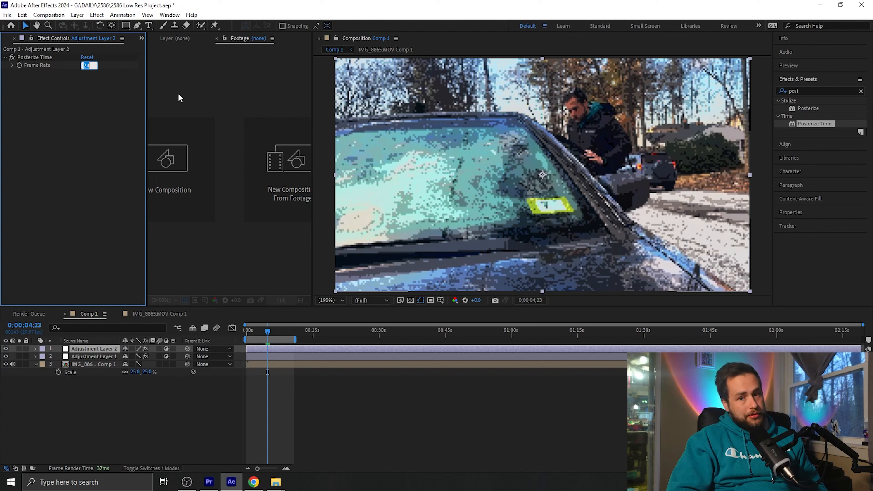
pyautogui.write('10')
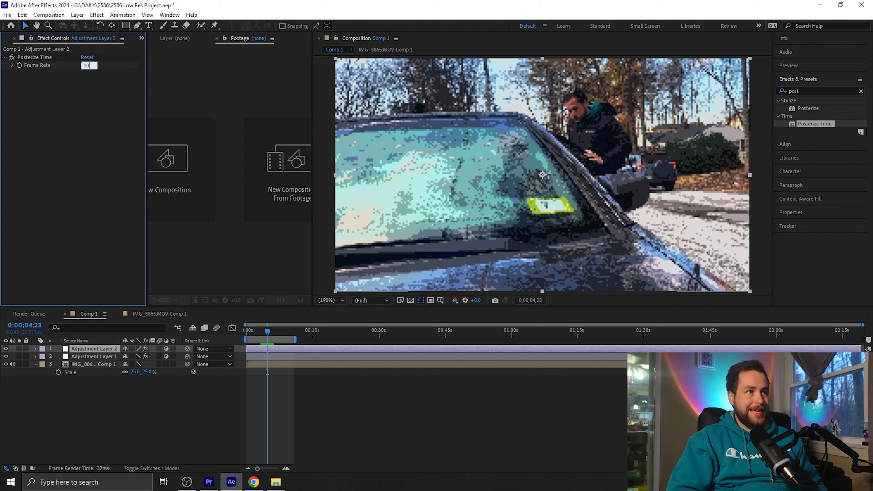
pyautogui.press('Return')
# Return to the start of the composition and preview the footage with Posterize Time applied
pyautogui.click(303, 329)
pyautogui.moveTo(268, 331); pyautogui.dragTo(239, 332)
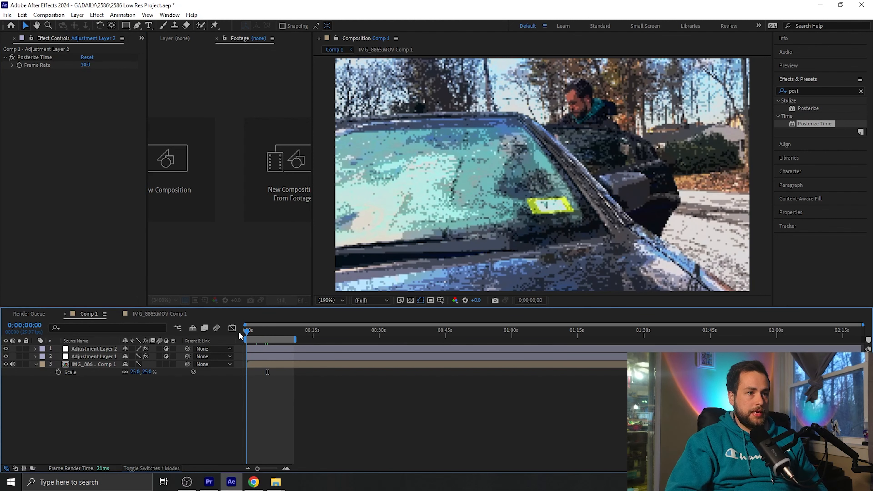
pyautogui.press('space')
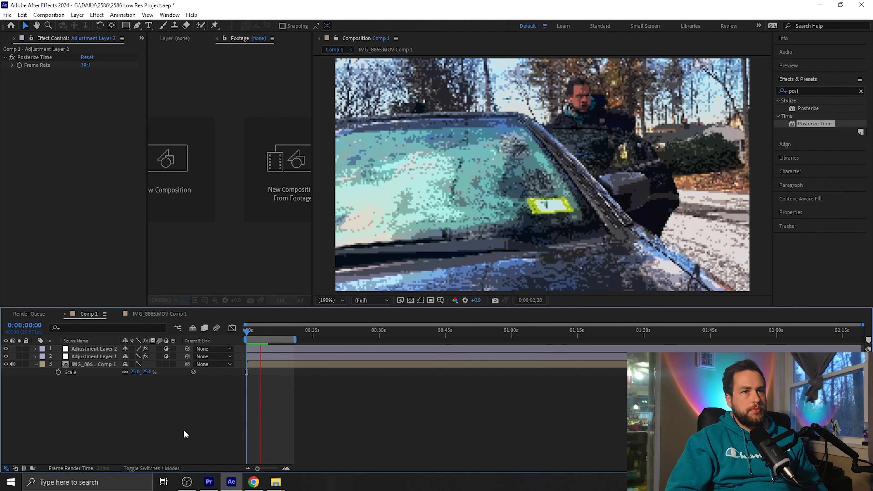
pyautogui.press('space')
pyautogui.click(12, 57)
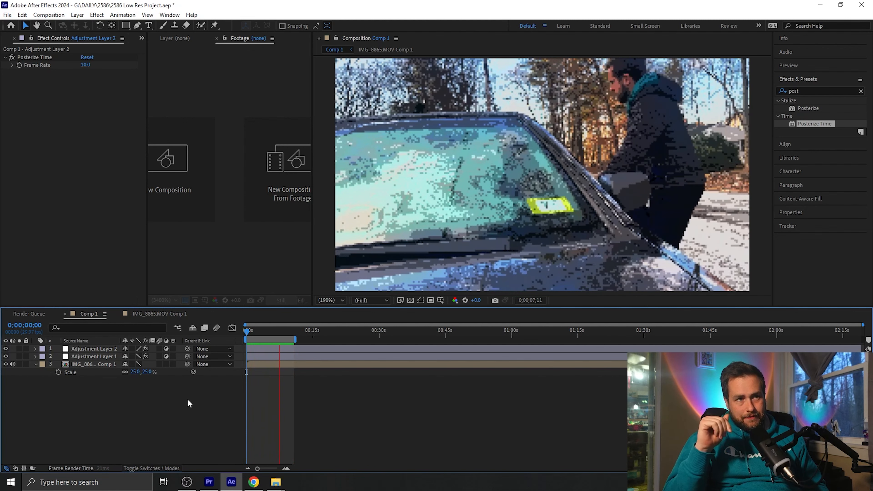
pyautogui.press('space')
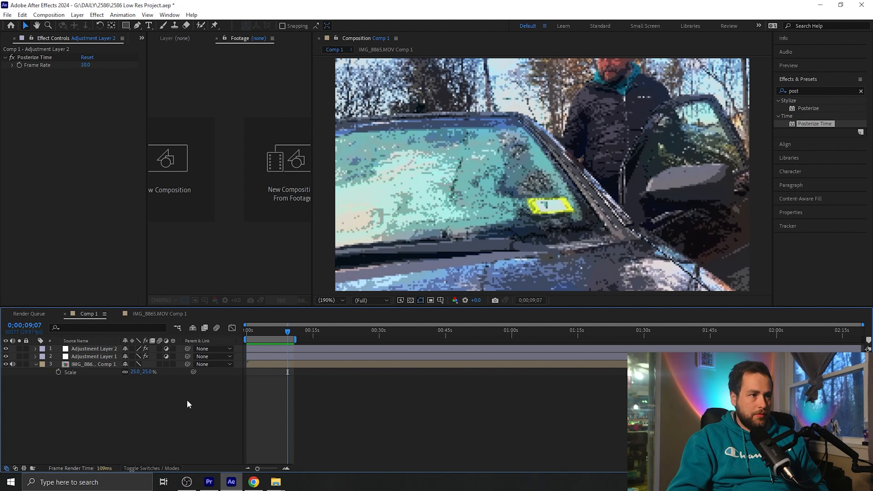
# Open the IMG_8865.MOV Comp 1 precomposition and draw a Pen mask on the upper footage layer around the man, car door and road
pyautogui.doubleClick(90, 363)
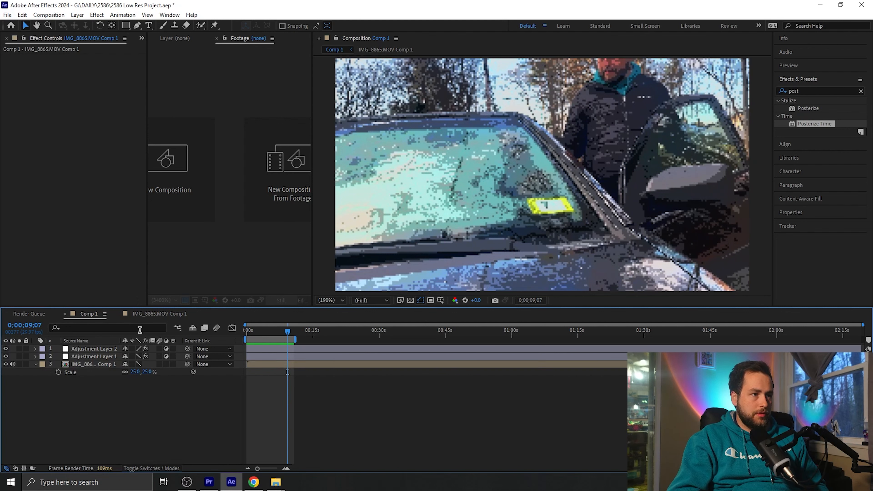
pyautogui.click(137, 25)
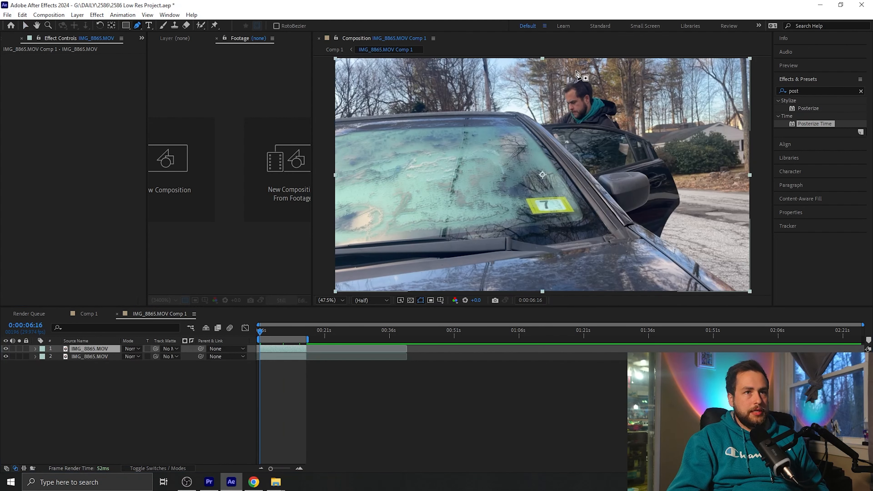
pyautogui.click(562, 68)
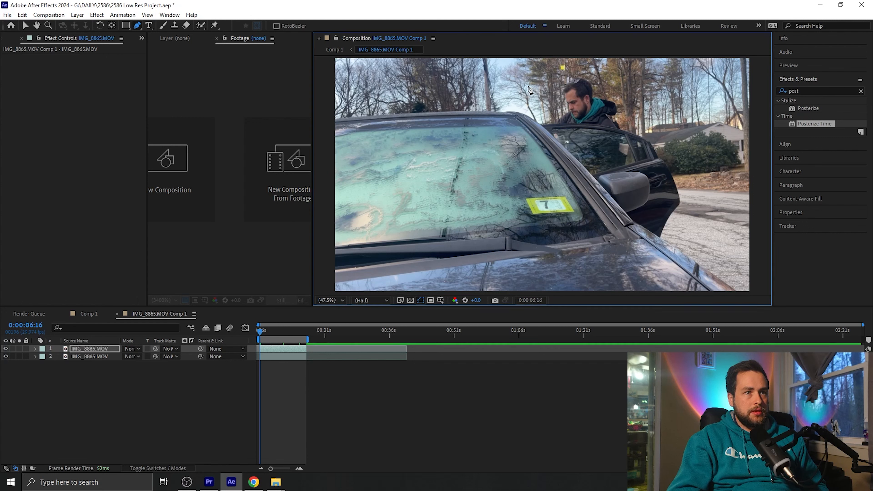
pyautogui.click(526, 83)
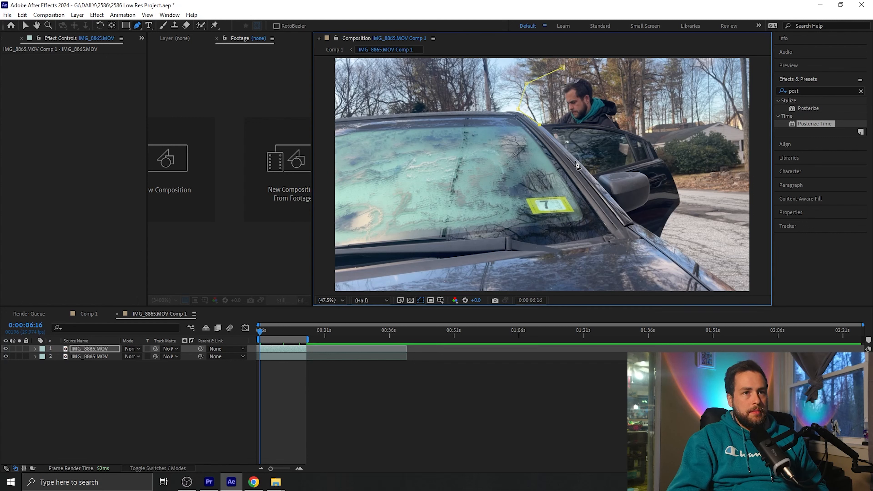
pyautogui.click(578, 160)
pyautogui.click(595, 179)
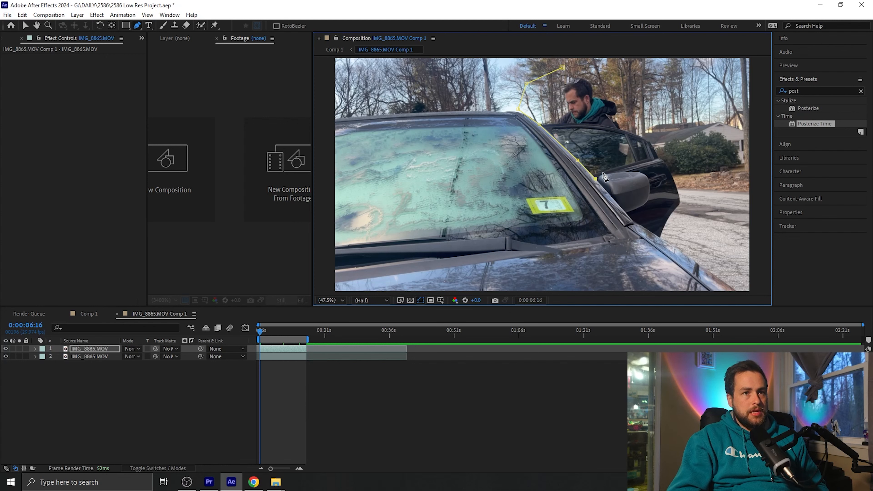
pyautogui.click(603, 174)
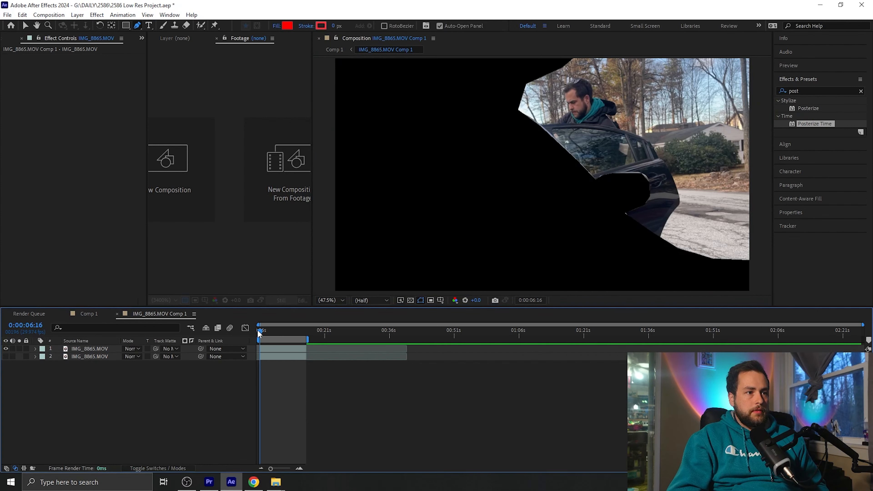
# Freeze the lower footage layer on the frame at 0:00:06:19 and turn the masked upper layer's visibility on
pyautogui.moveTo(259, 332); pyautogui.dragTo(293, 334)
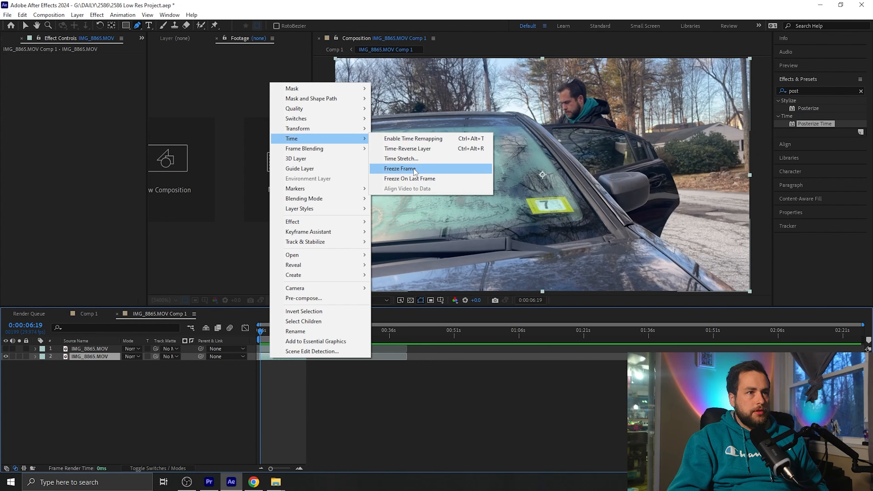
pyautogui.click(400, 168)
pyautogui.click(242, 400)
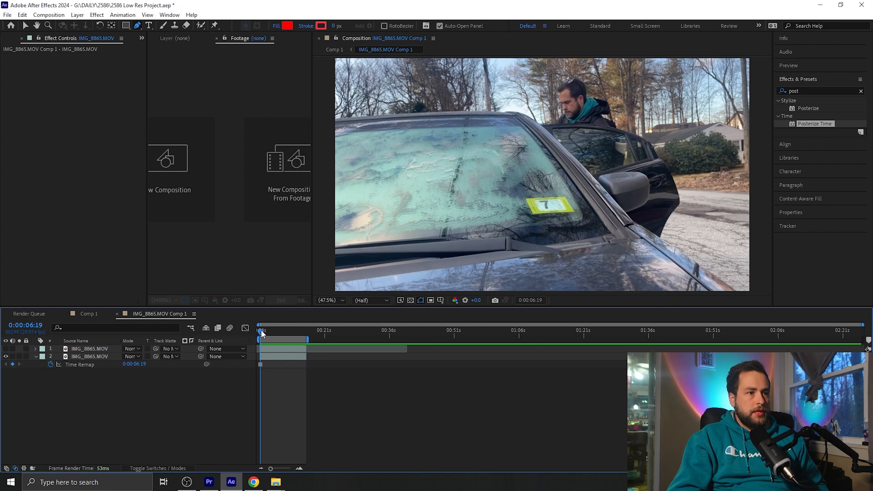
pyautogui.moveTo(262, 333)
pyautogui.mouseDown()
pyautogui.moveTo(297, 333)
pyautogui.moveTo(270, 333)
pyautogui.mouseUp()
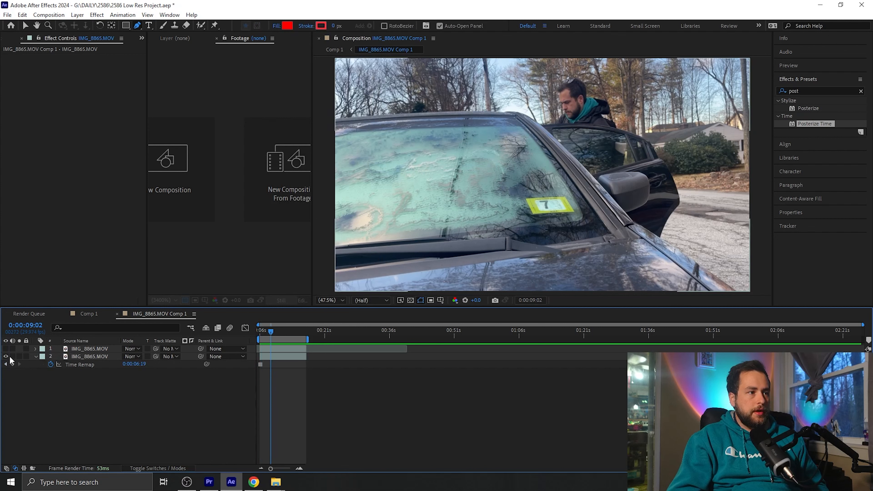
pyautogui.click(6, 348)
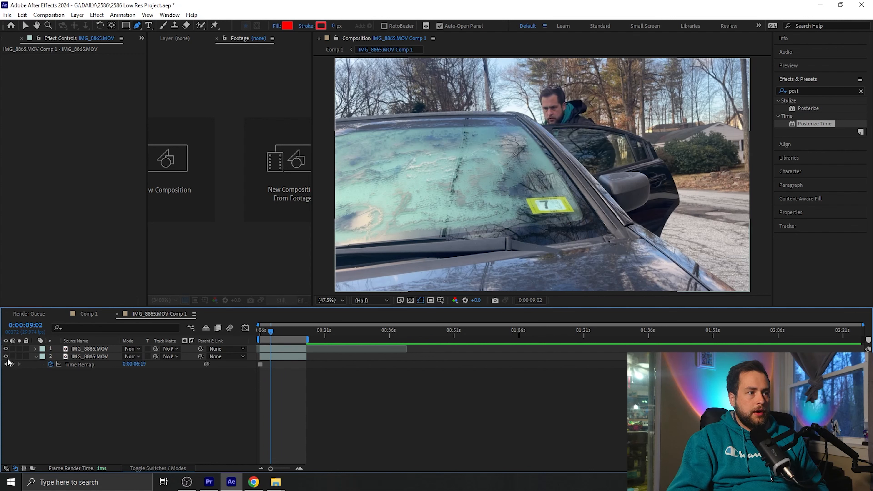
# Check the masked moving area by scrubbing through the clip with the frozen background layer hidden and shown
pyautogui.click(5, 356)
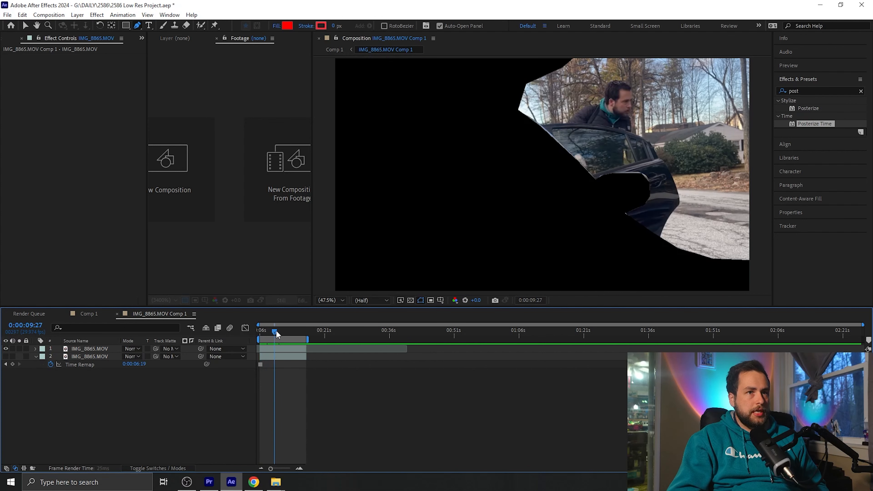
pyautogui.moveTo(272, 332); pyautogui.dragTo(274, 334)
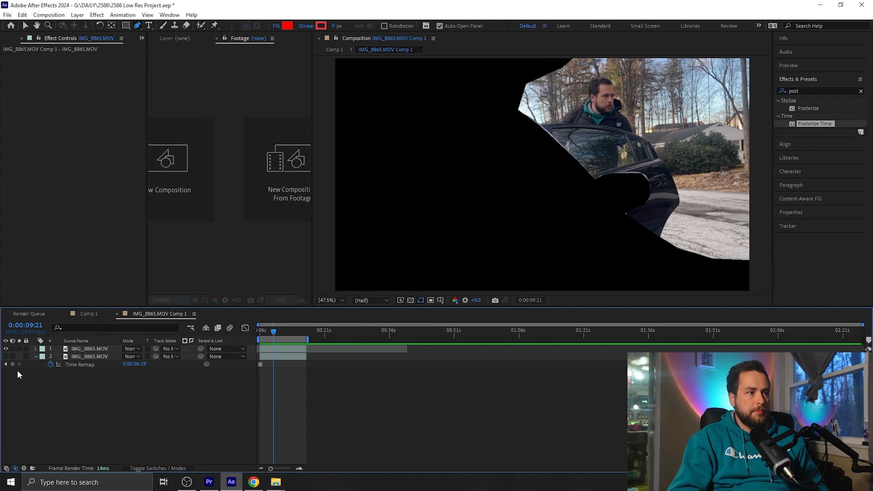
pyautogui.click(6, 356)
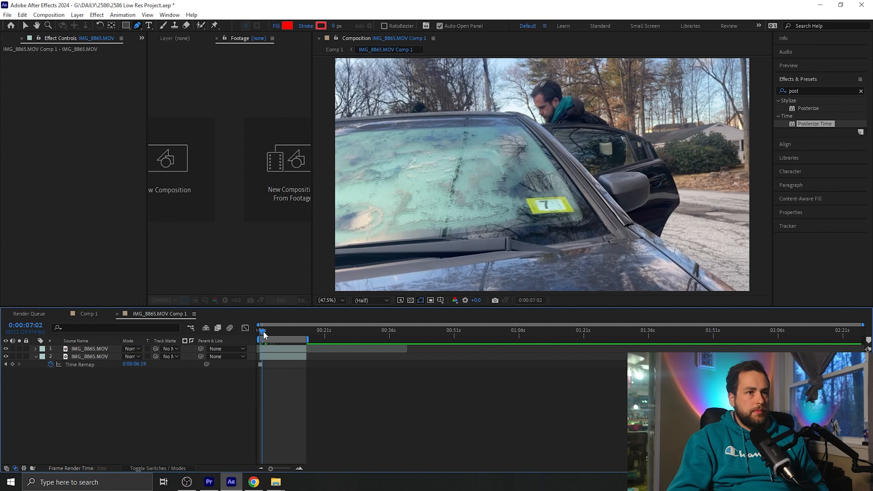
pyautogui.moveTo(264, 336); pyautogui.dragTo(284, 336)
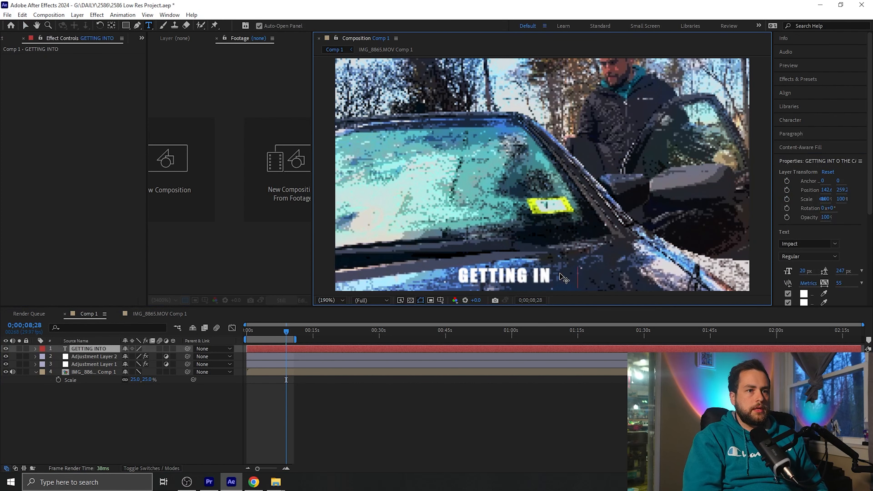
# In Comp 1, add the caption "GETTING INTO THE CAR" in Impact over the car hood and select all of its text
pyautogui.hotkey('ctrl', 'a')
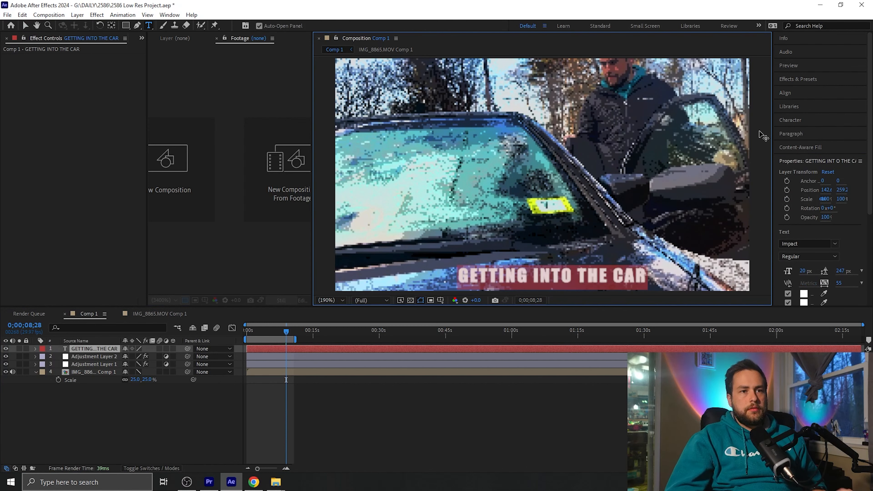